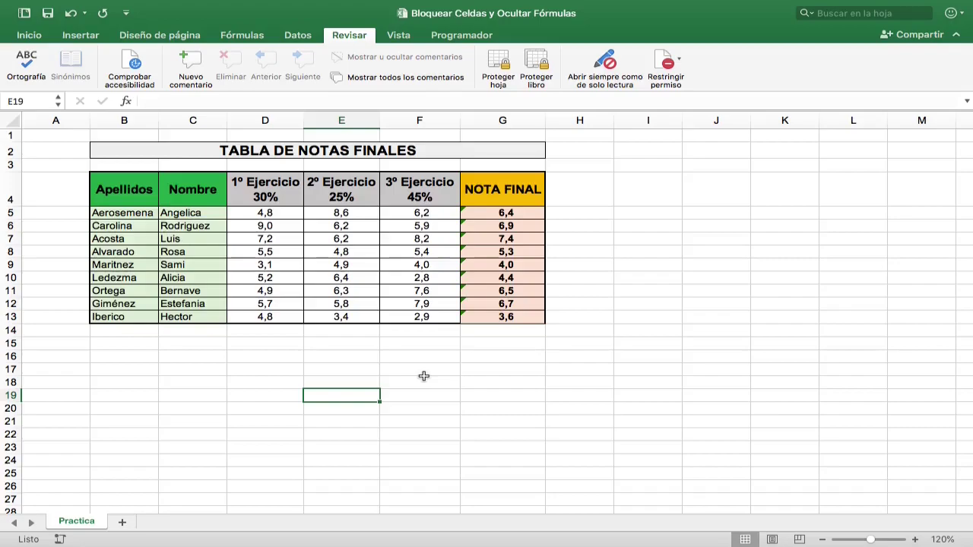
Review the grades table by selecting the name, exercise score and NOTA FINAL ranges.
drag(114, 213, 194, 311)
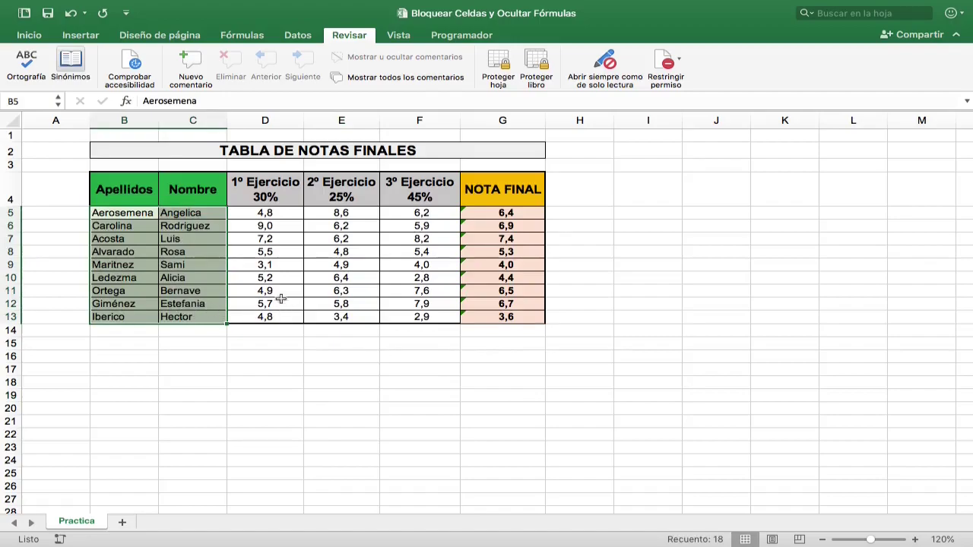
drag(266, 220, 423, 313)
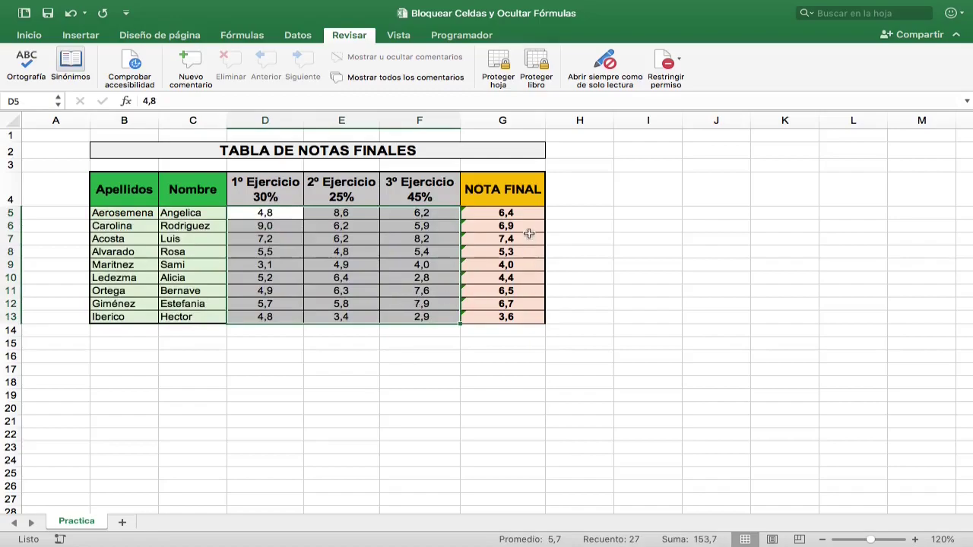
drag(524, 211, 508, 317)
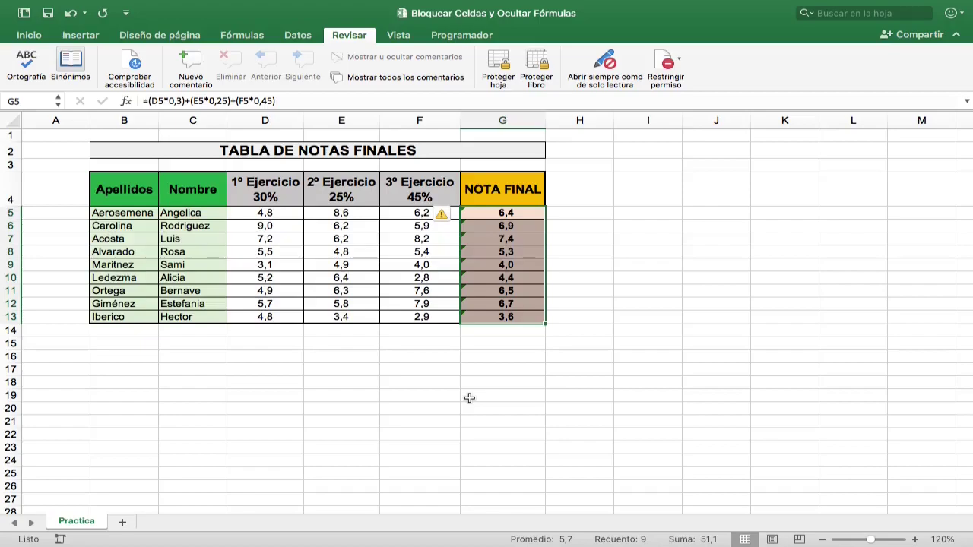
key(ctrl+Down)
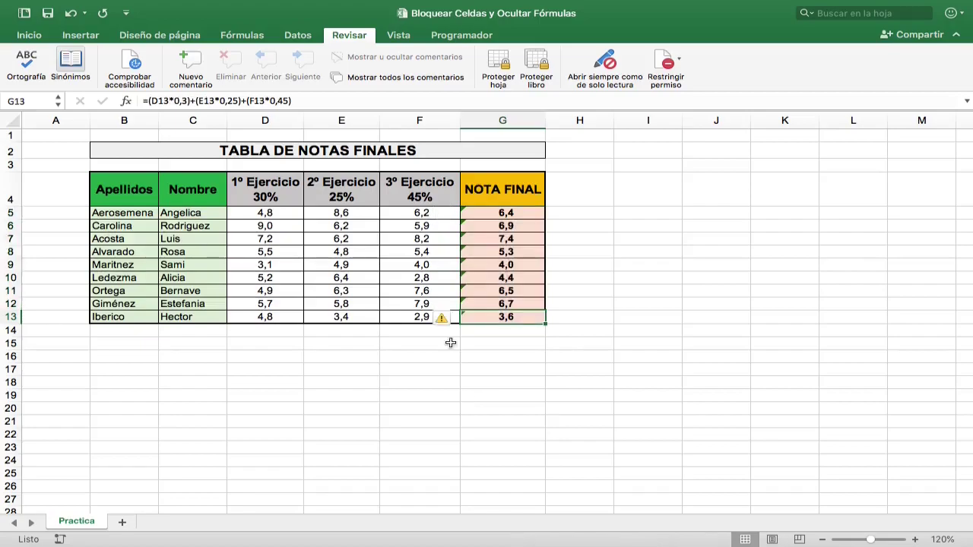
drag(111, 213, 198, 318)
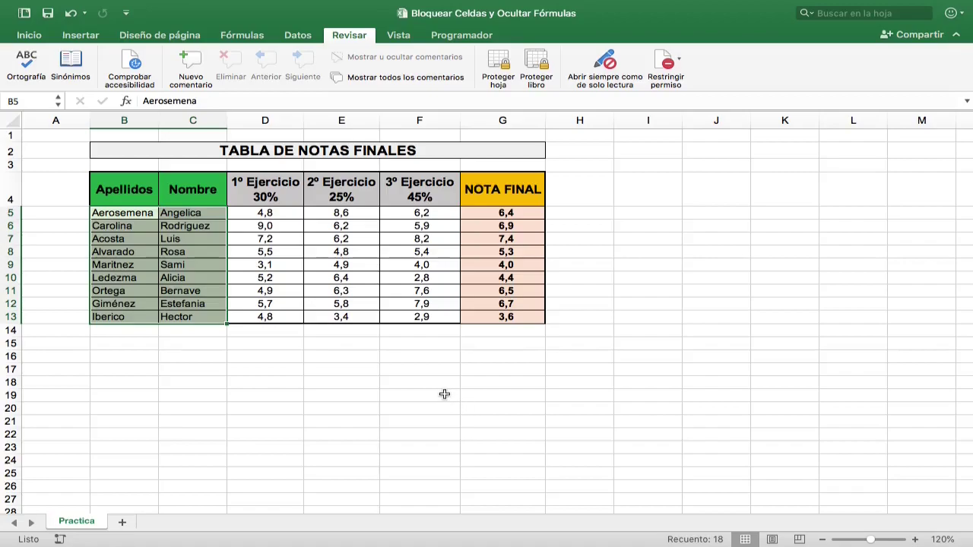
Select the whole sheet and clear the Bloqueado option in Formato de celdas > Proteger.
click(13, 121)
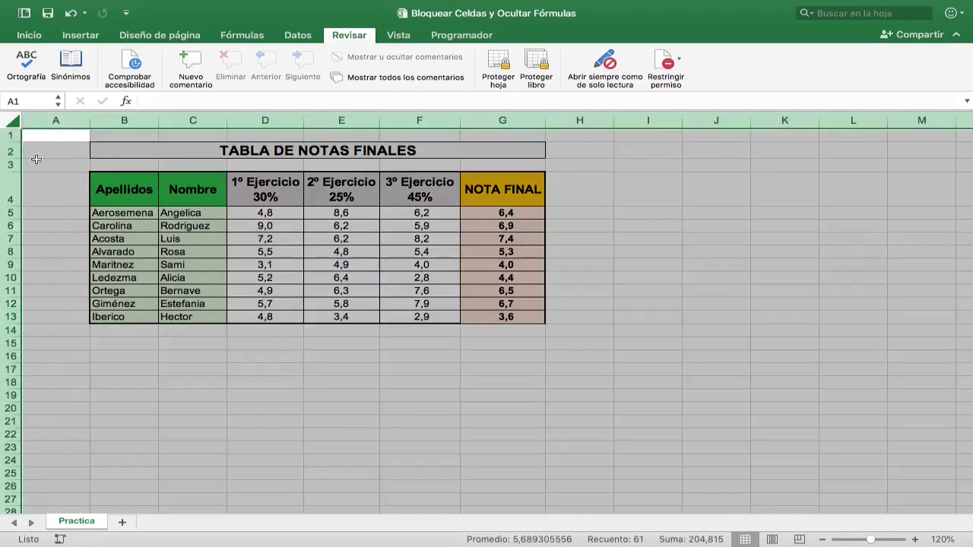
right_click(575, 237)
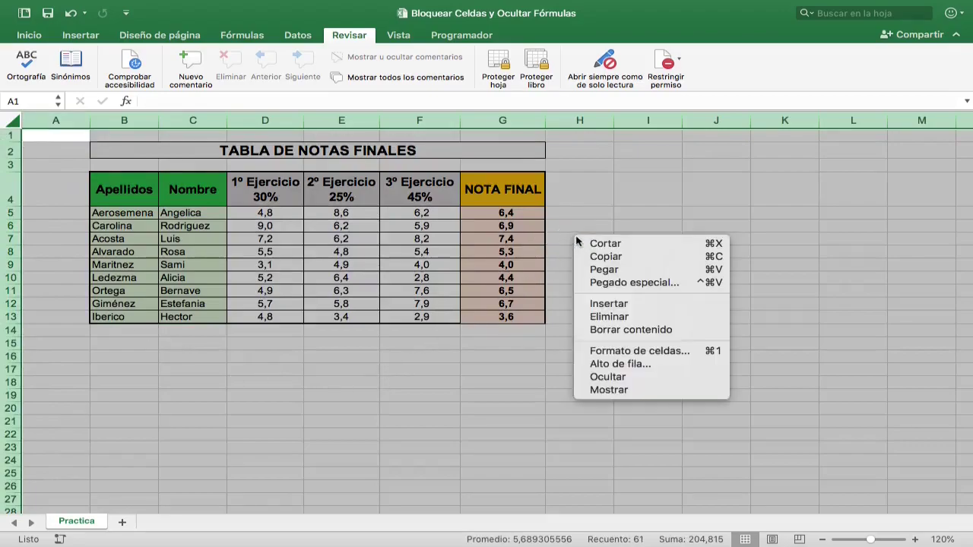
click(598, 353)
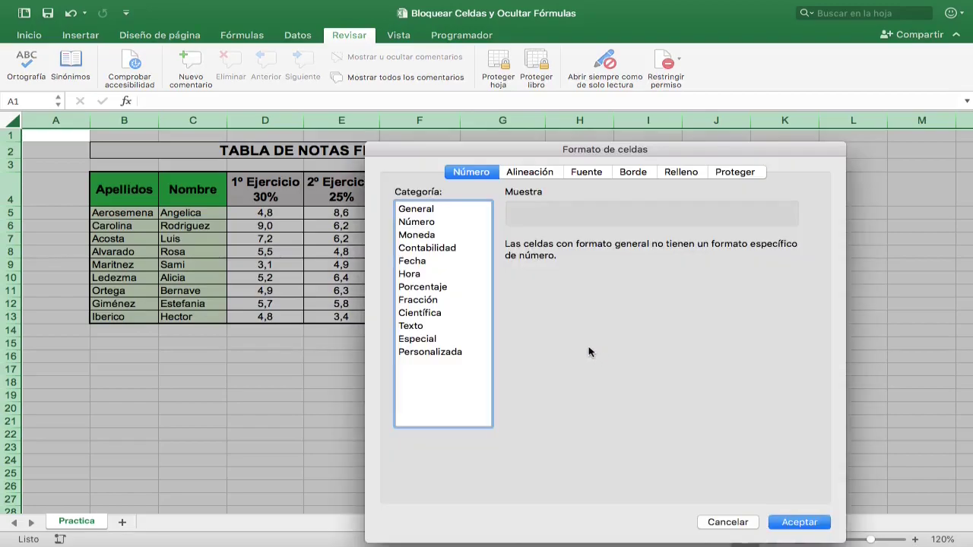
click(722, 173)
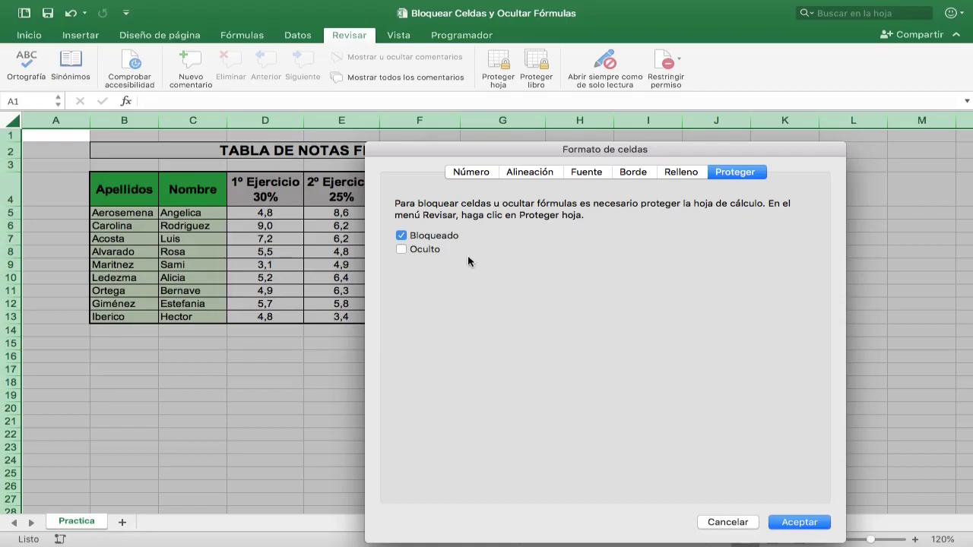
click(401, 236)
click(799, 523)
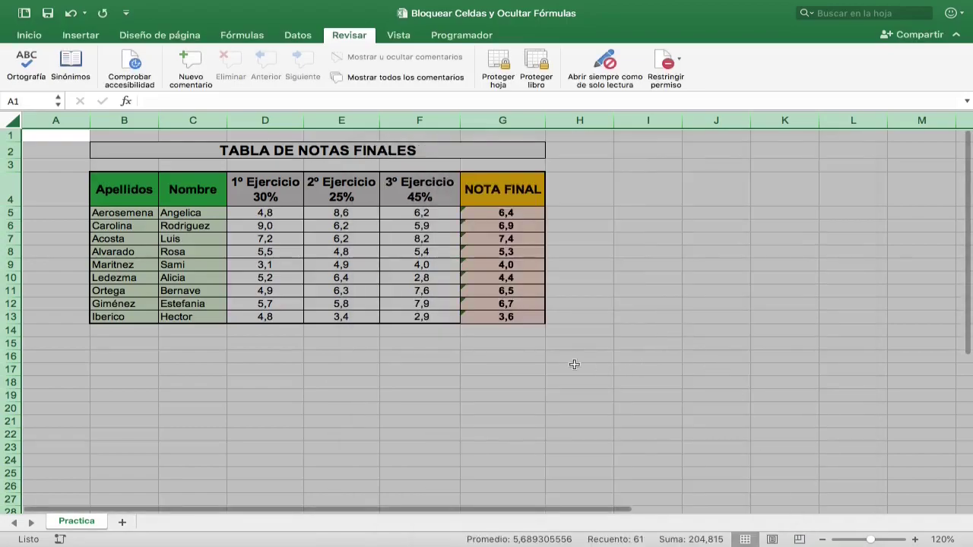
click(467, 371)
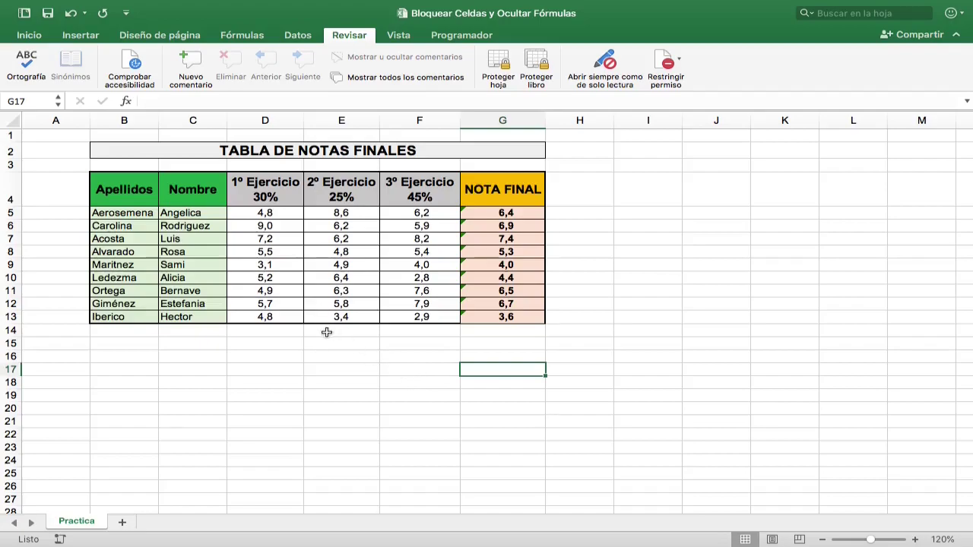
Turn Bloqueado back on for B5:C13 in Formato de celdas > Proteger.
drag(135, 214, 217, 317)
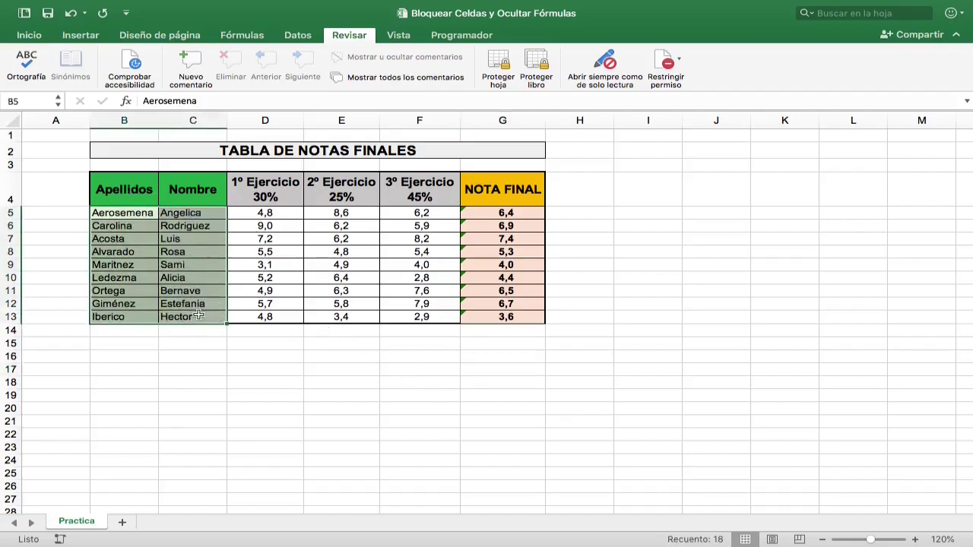
right_click(167, 262)
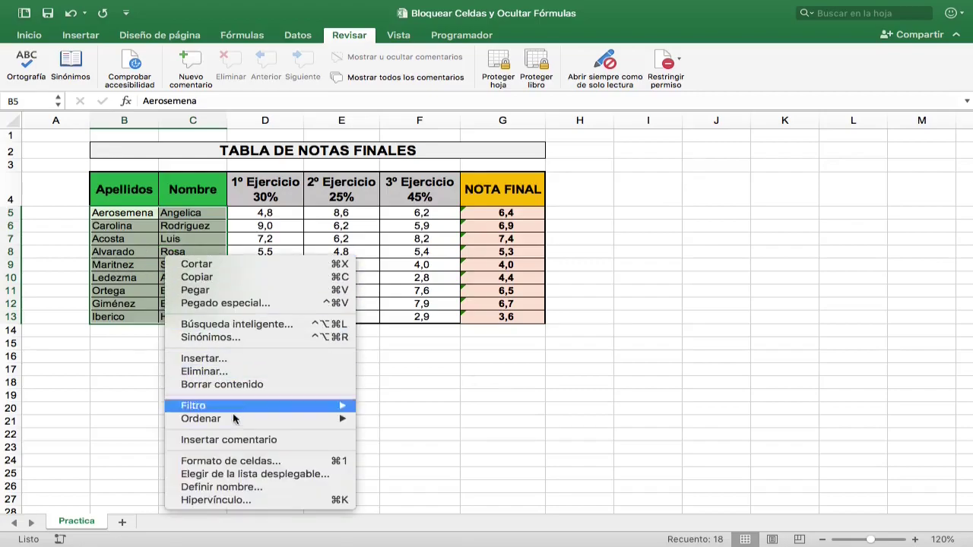
click(232, 461)
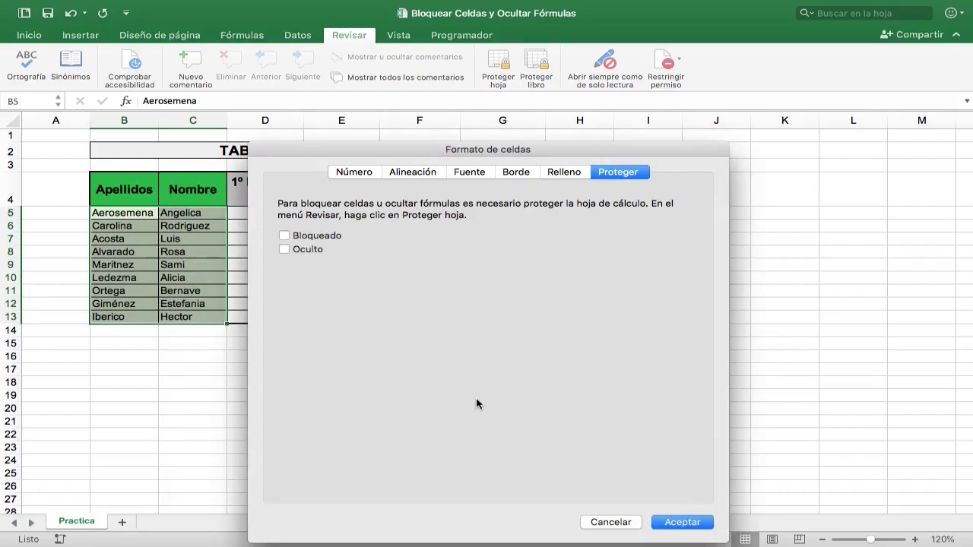
click(284, 235)
click(674, 522)
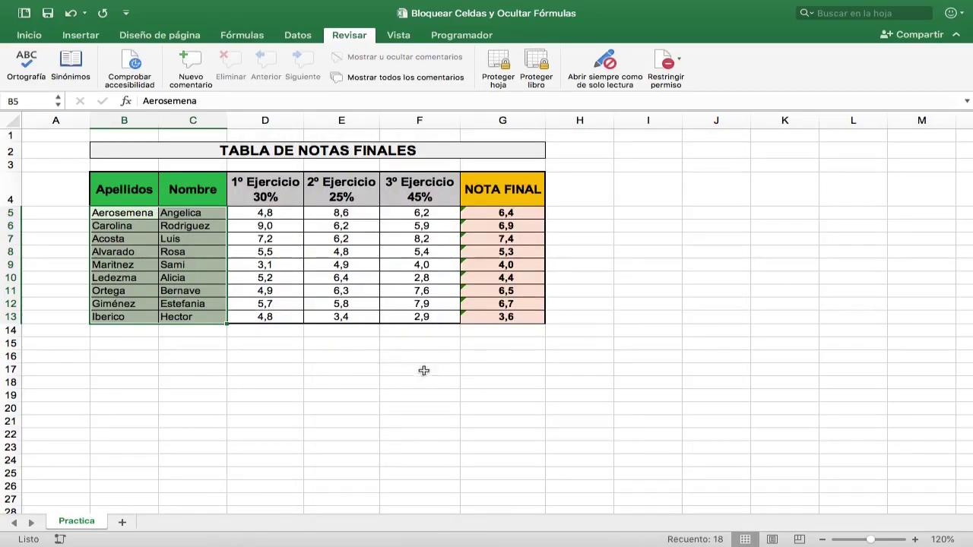
click(423, 368)
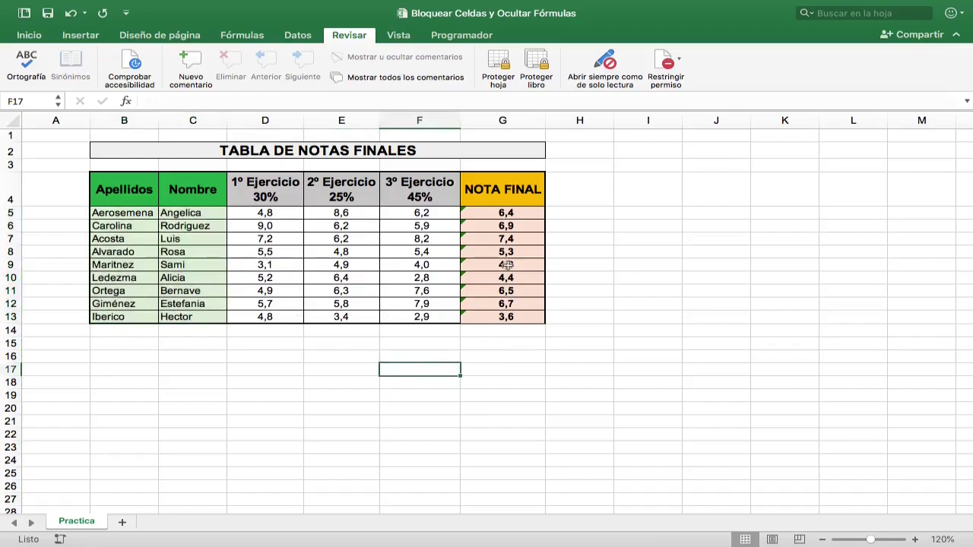
Check Oculto for G5:G13 in Formato de celdas > Proteger.
click(501, 215)
drag(501, 215, 506, 318)
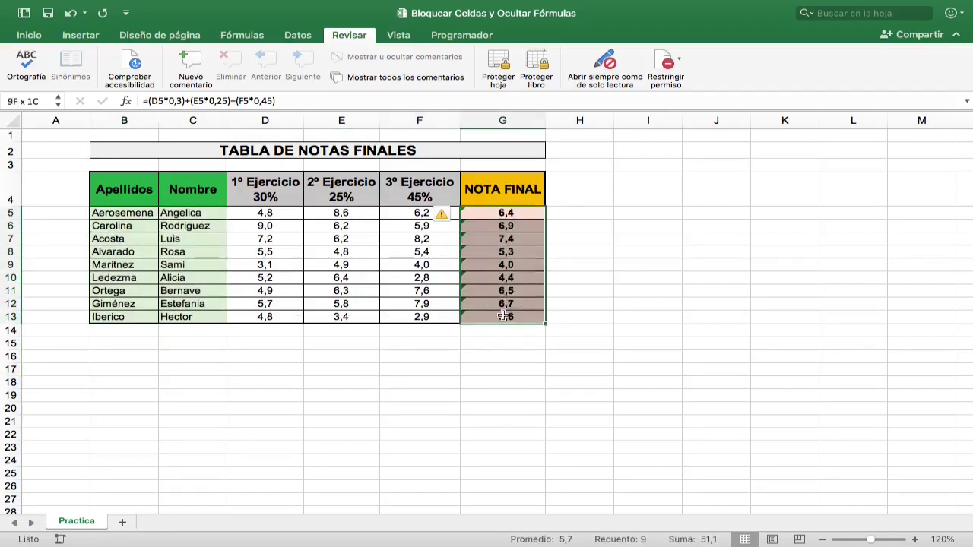
right_click(493, 263)
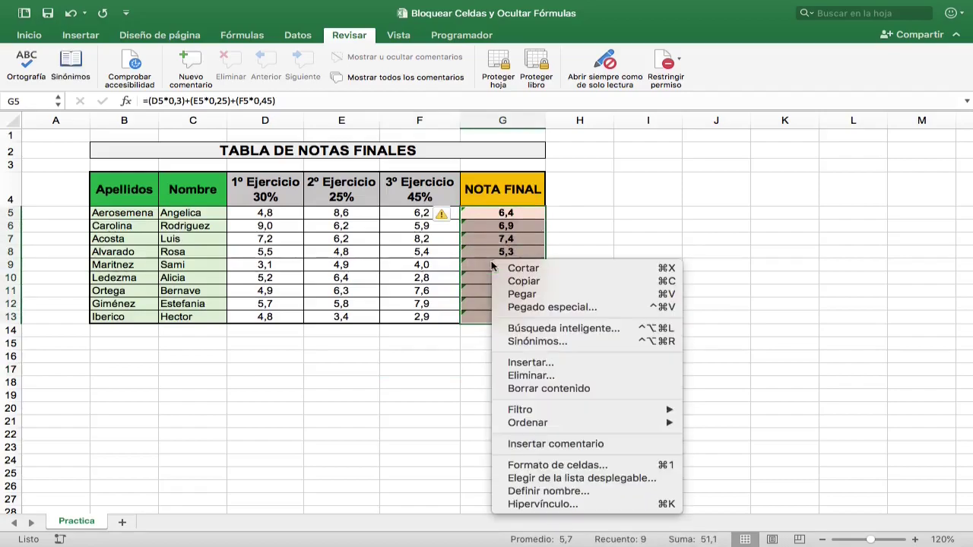
click(538, 468)
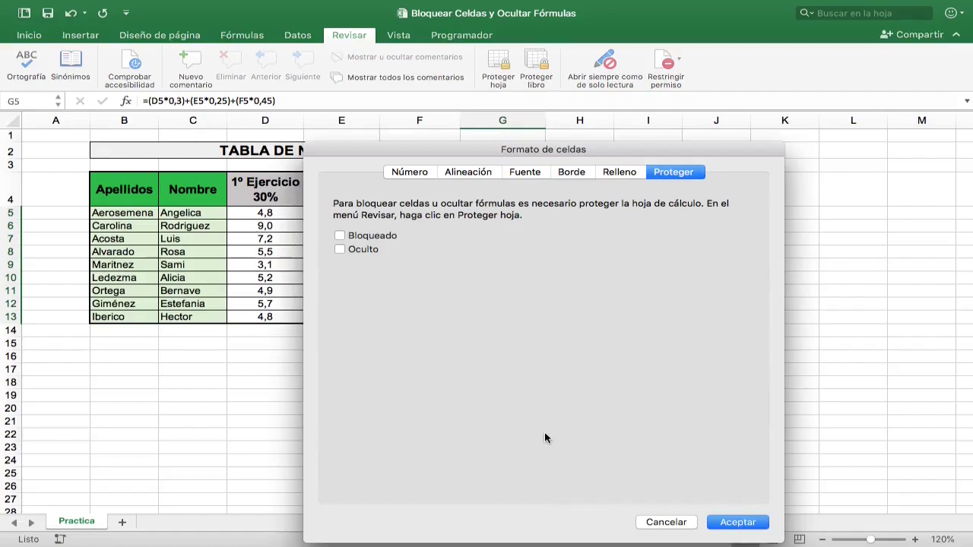
click(340, 250)
click(728, 524)
Enter a trial first name in C10, then undo it to restore the original name.
click(558, 378)
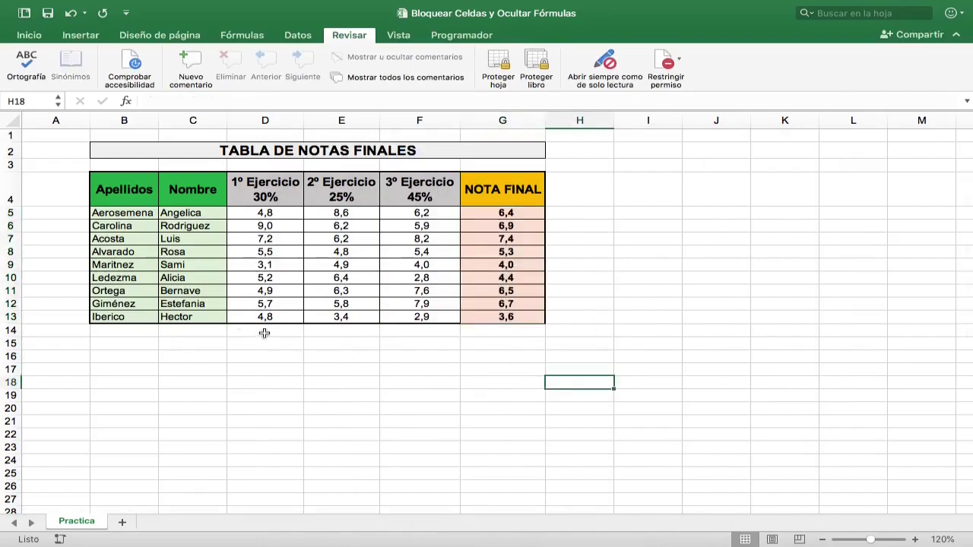
click(196, 278)
text(ju)
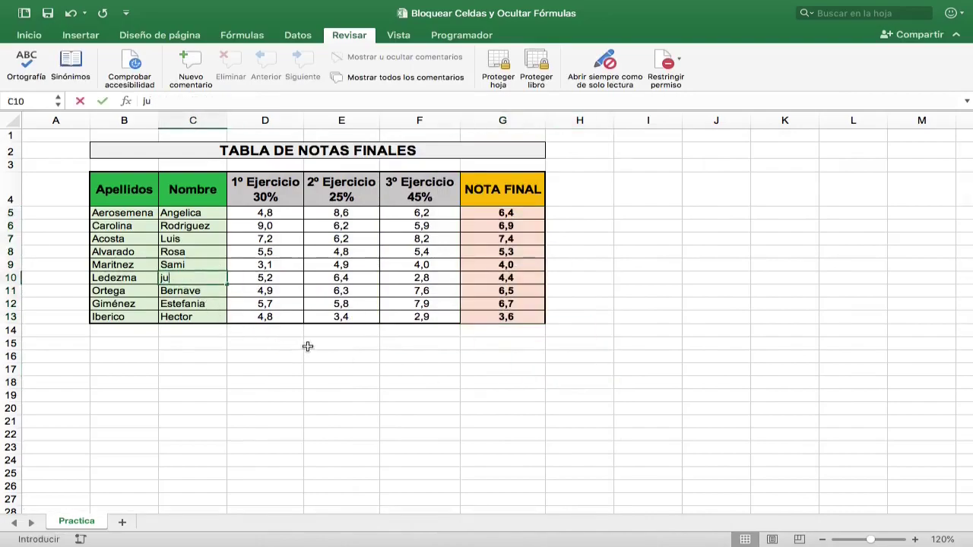
text(an)
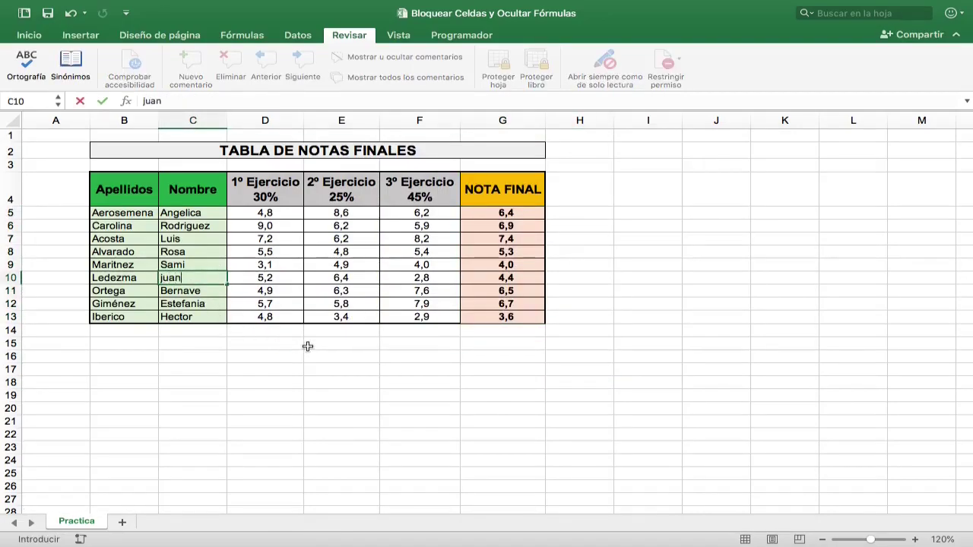
key(Return)
key(ctrl+z)
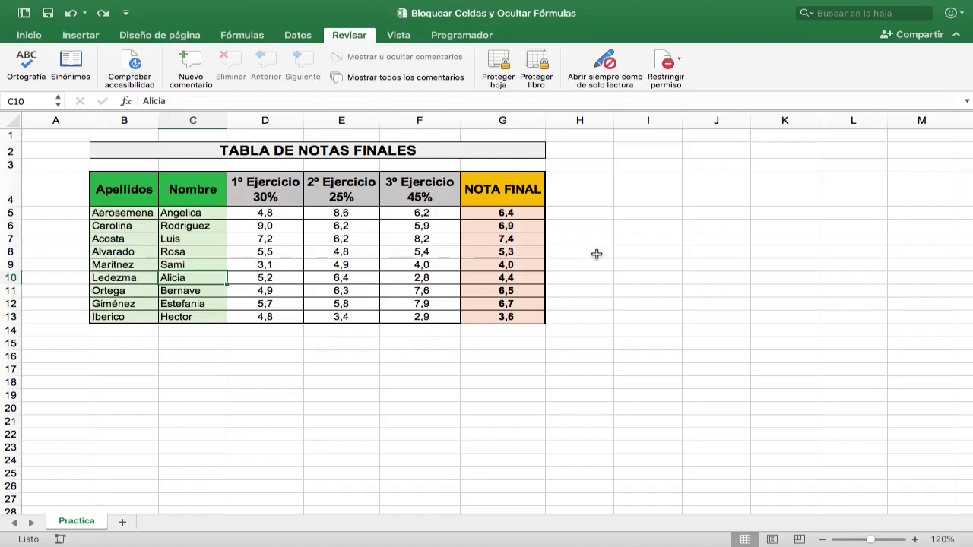
Protect the sheet with a confirmed password, then test that deleting a locked cell is refused.
click(498, 67)
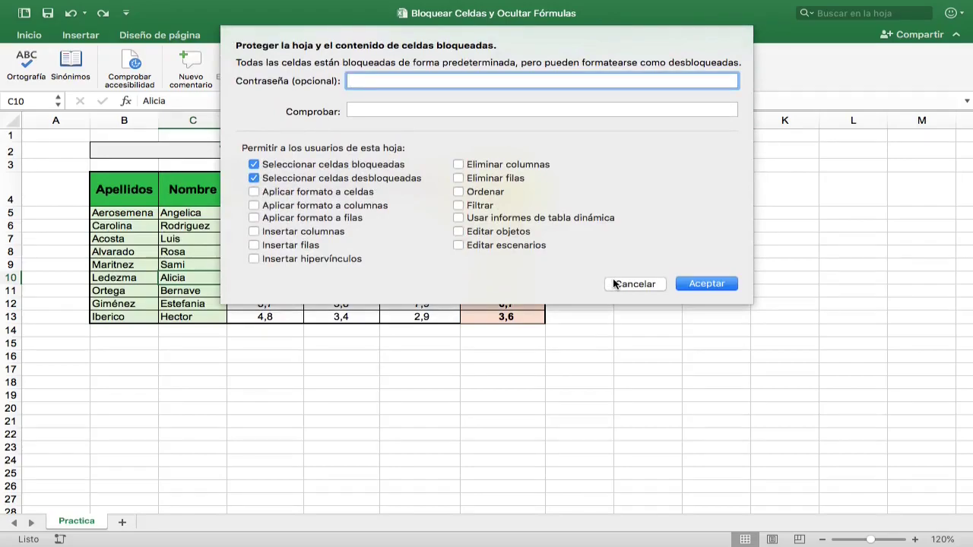
click(541, 110)
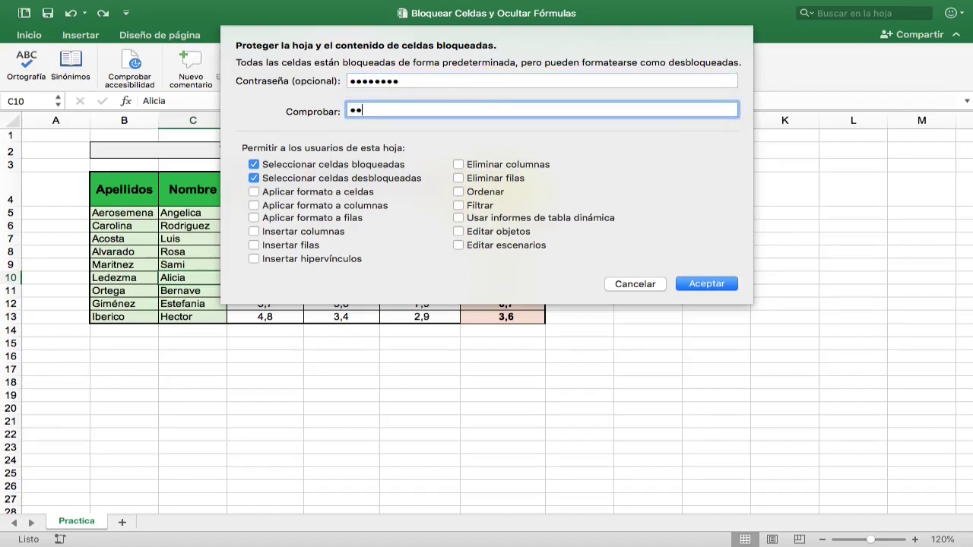
click(698, 285)
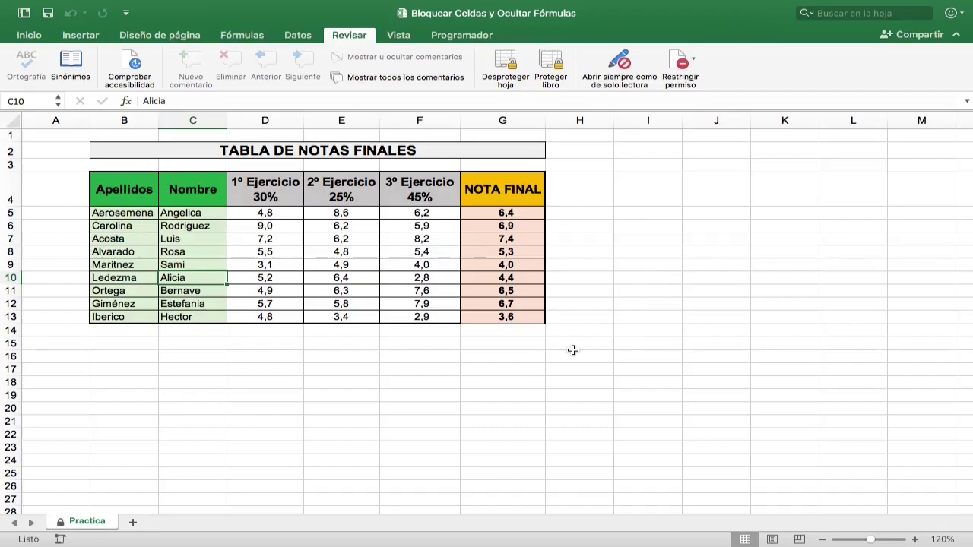
key(Delete)
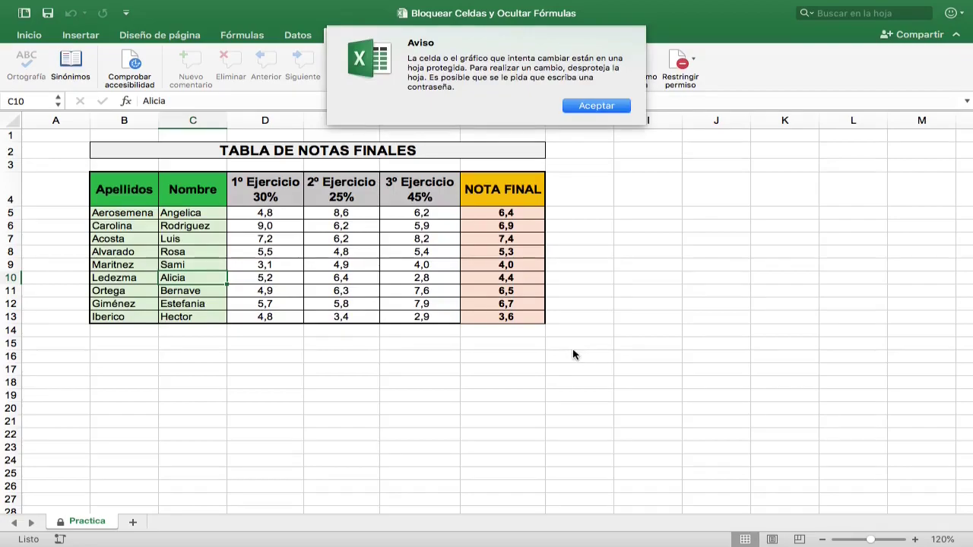
click(580, 106)
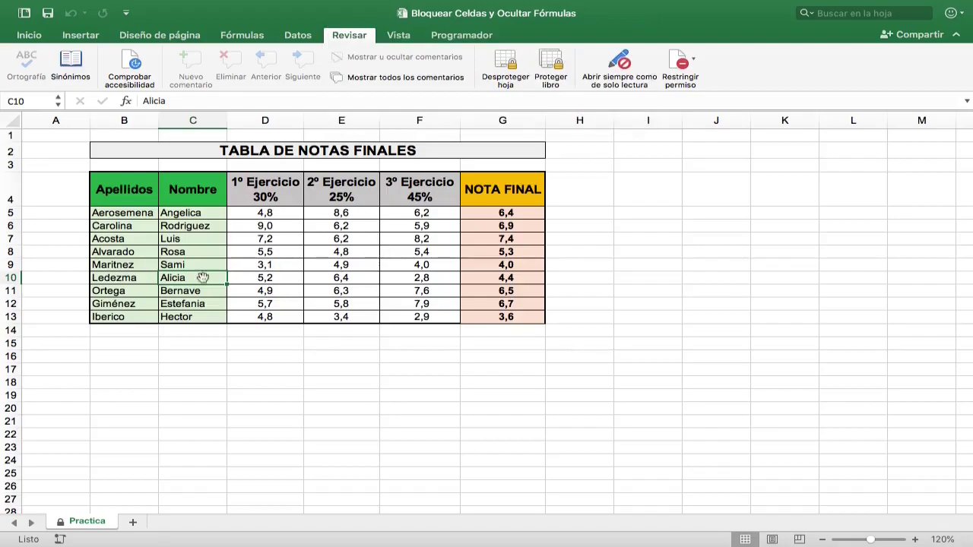
click(171, 99)
click(579, 102)
click(516, 273)
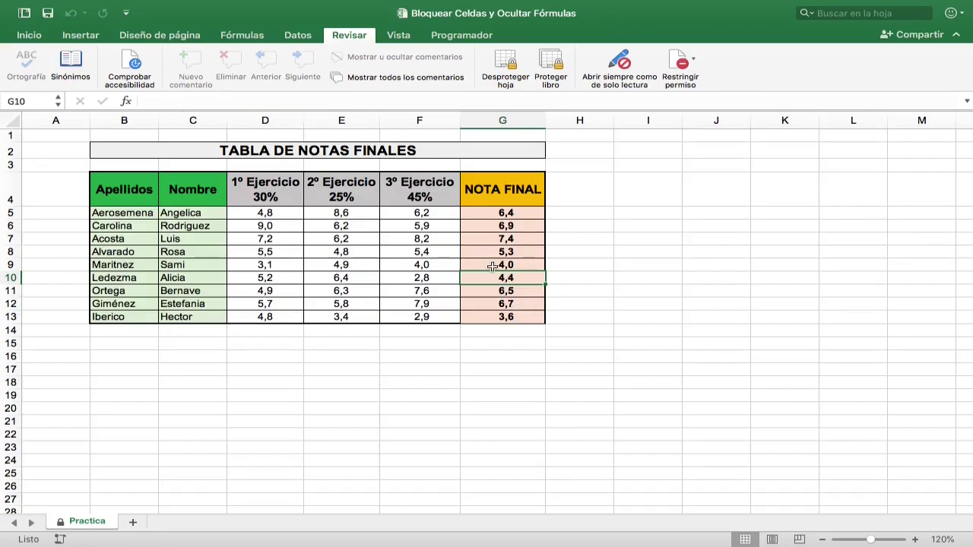
key(Delete)
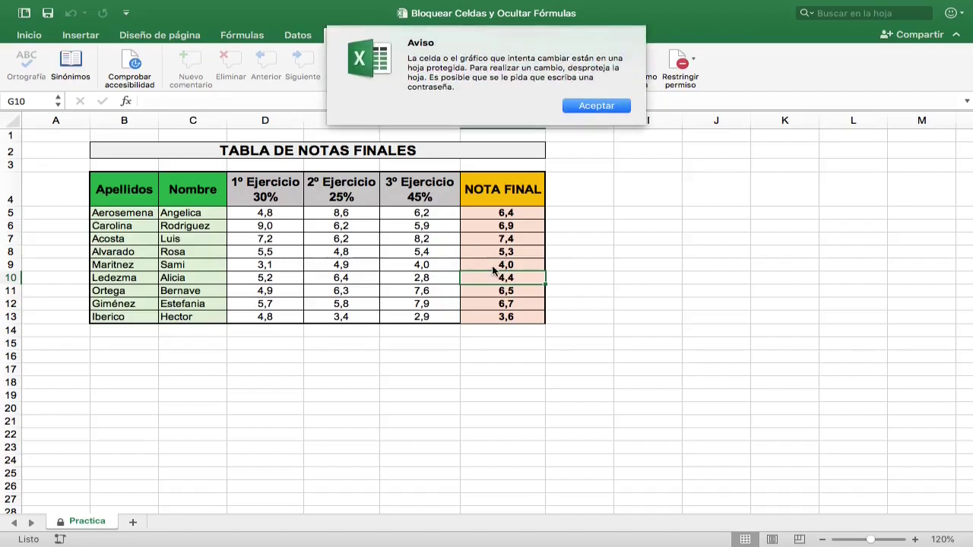
click(587, 106)
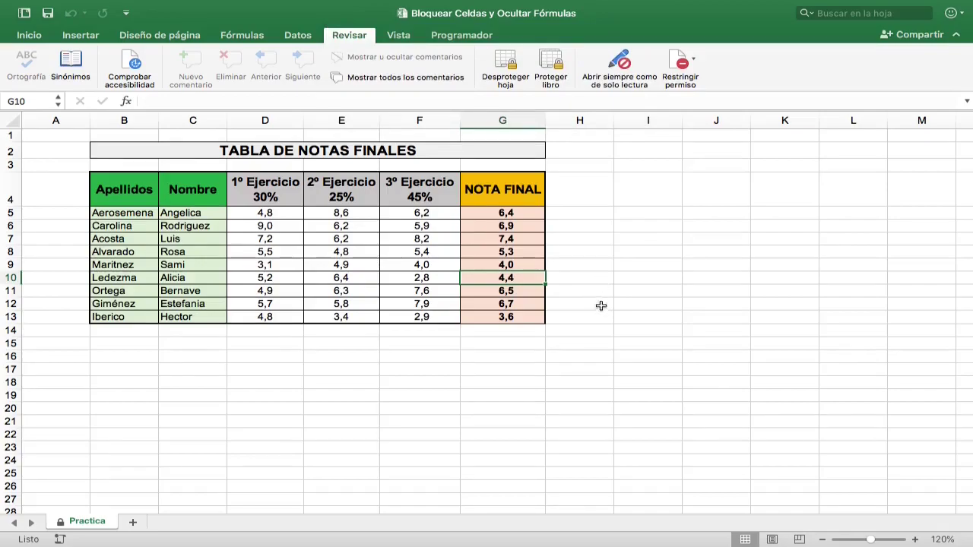
Change E9 to 5,3 so G9 recalculates to 4,1, and confirm G9's formula is hidden.
click(347, 266)
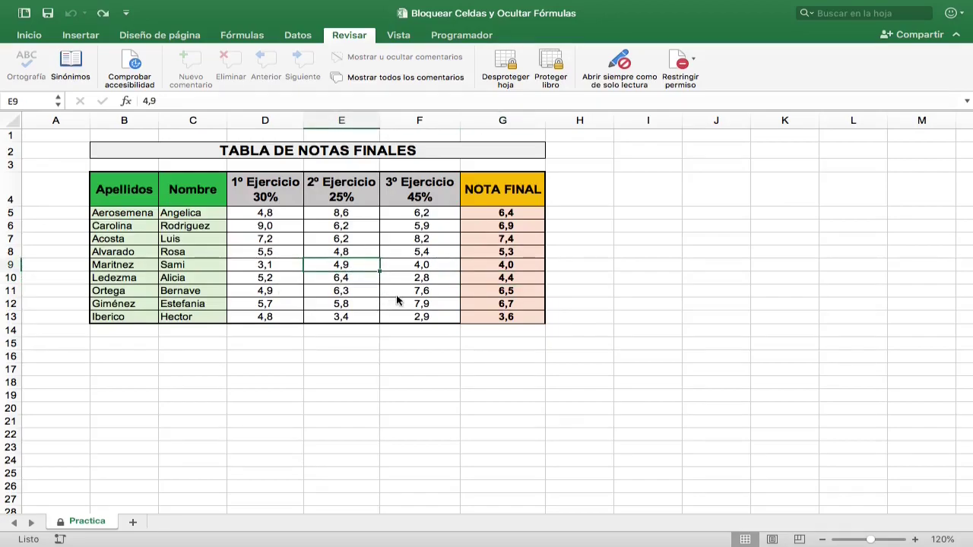
text(5,)
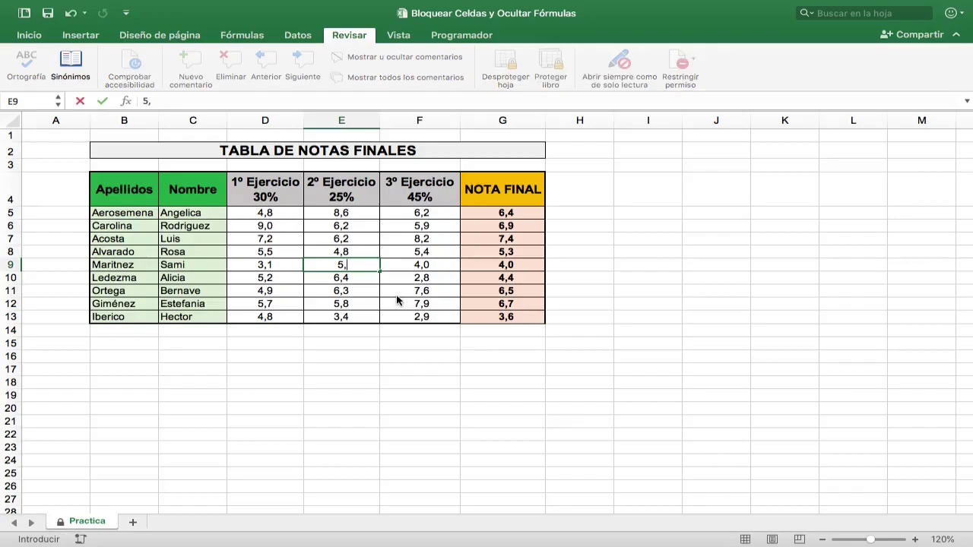
text(3)
key(Return)
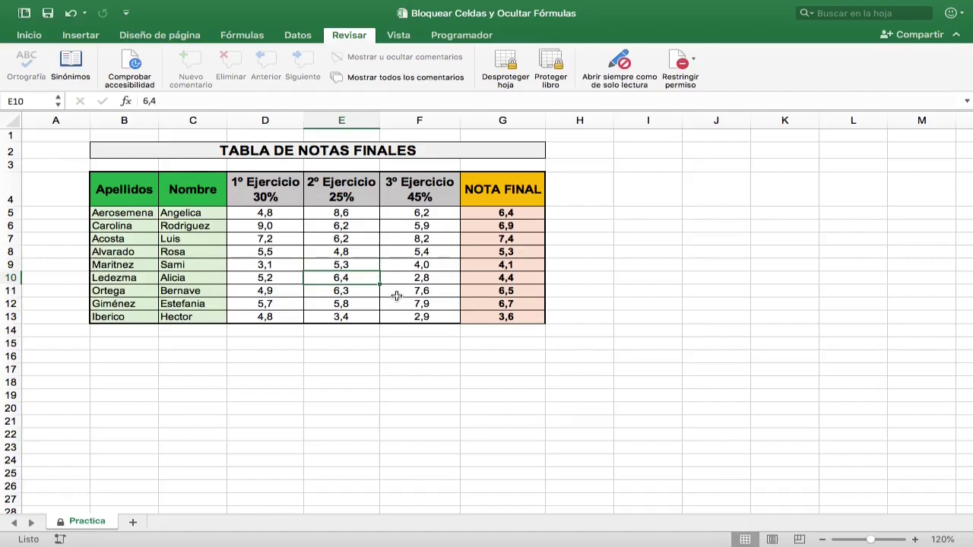
click(502, 266)
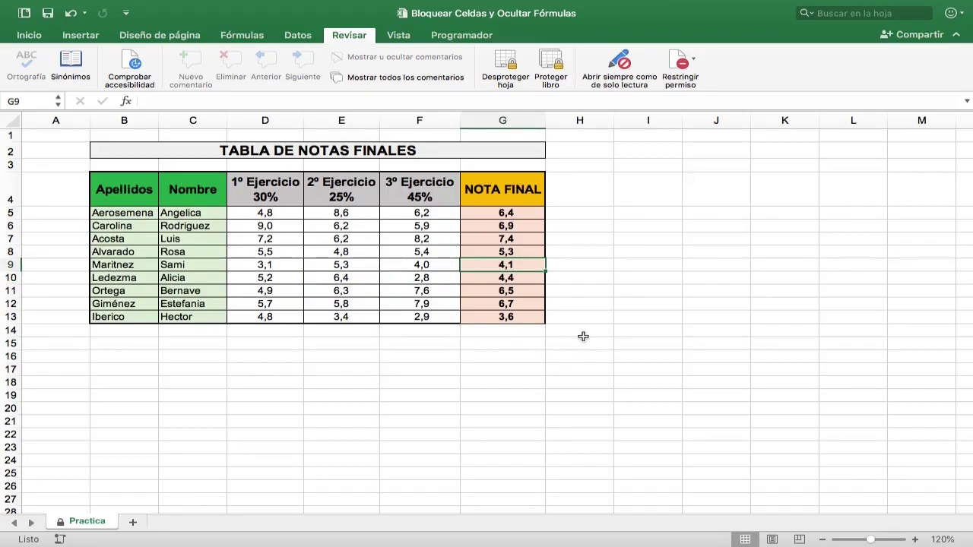
click(349, 35)
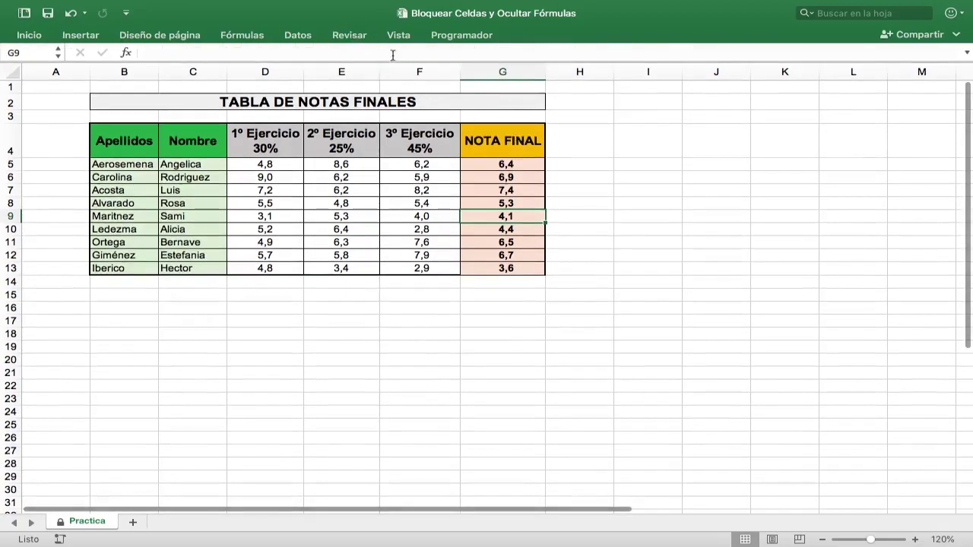
Use Desproteger hoja on the Revisar tab and enter the sheet password.
click(354, 38)
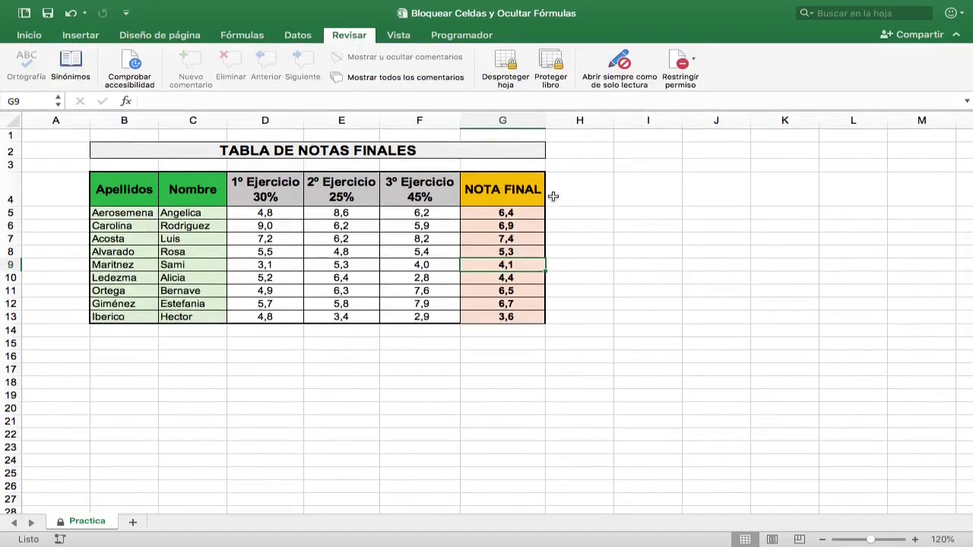
click(508, 65)
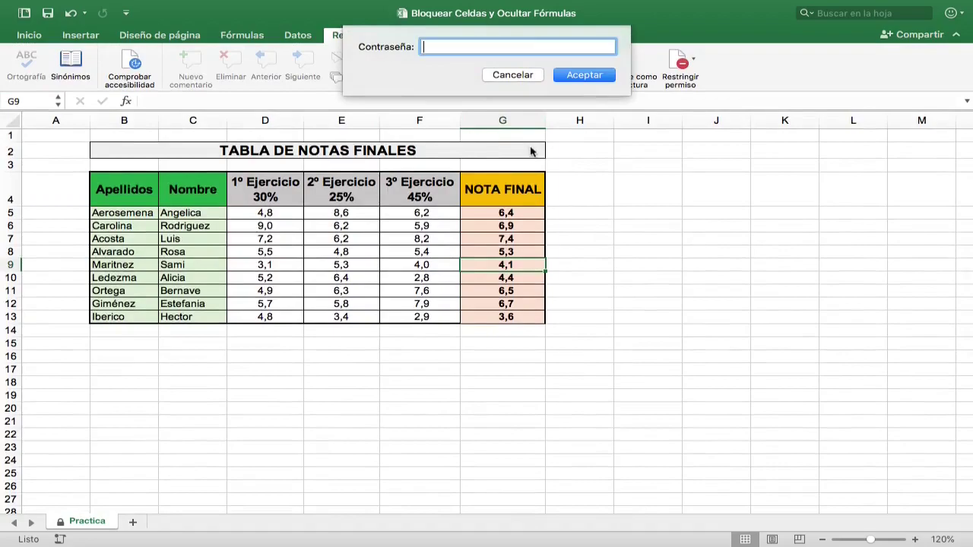
click(573, 79)
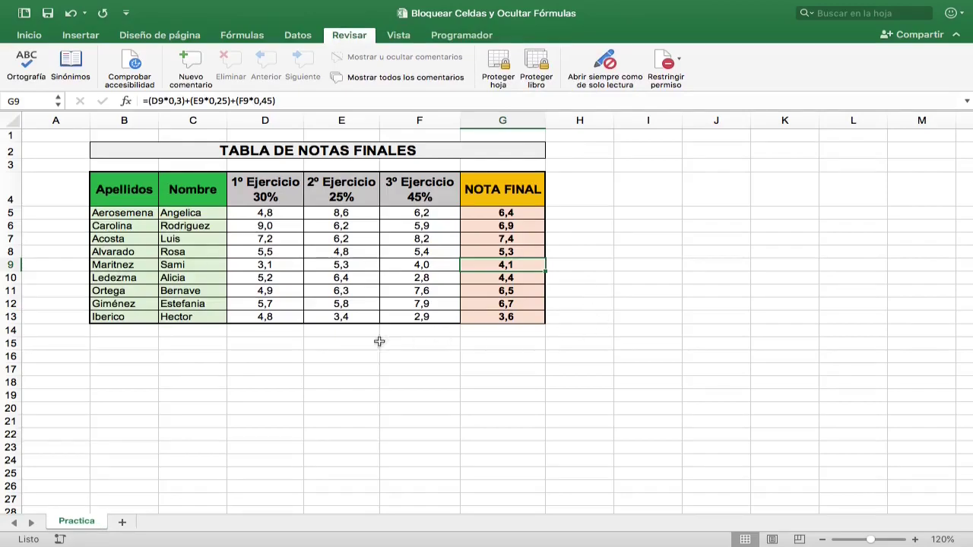
Type a new first name into C10, then move to G10 to view its formula.
click(192, 281)
text(Juan)
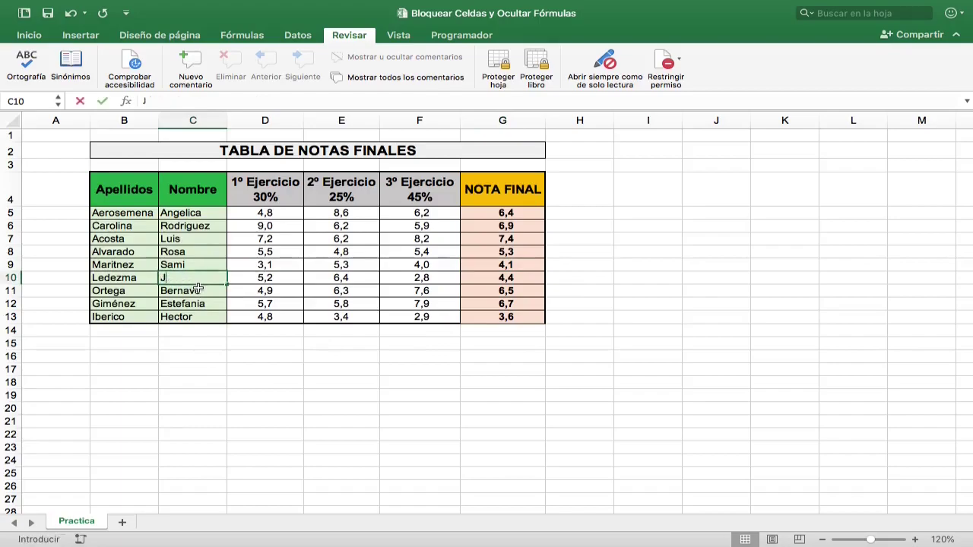
key(Return)
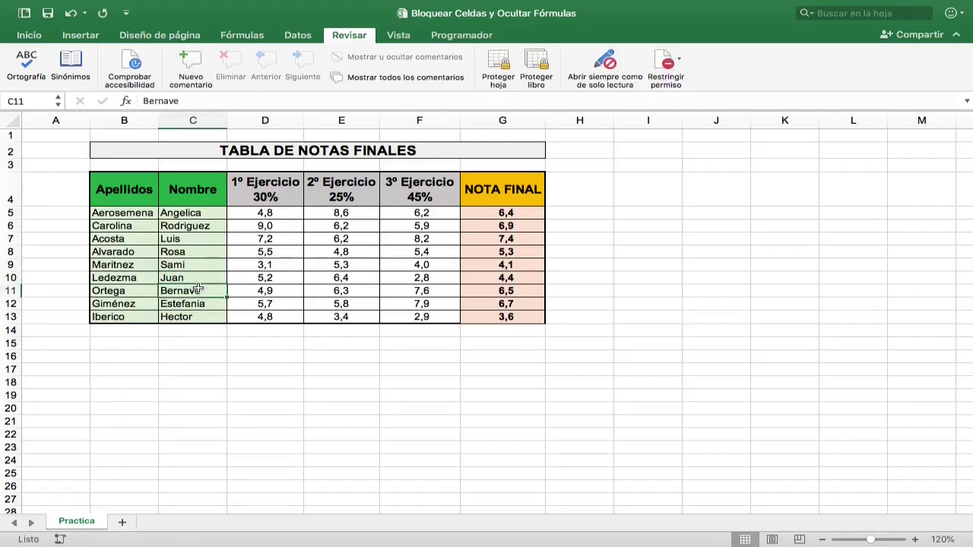
key(Up)
key(Right)
key(Right)
key(Right)
key(Right)
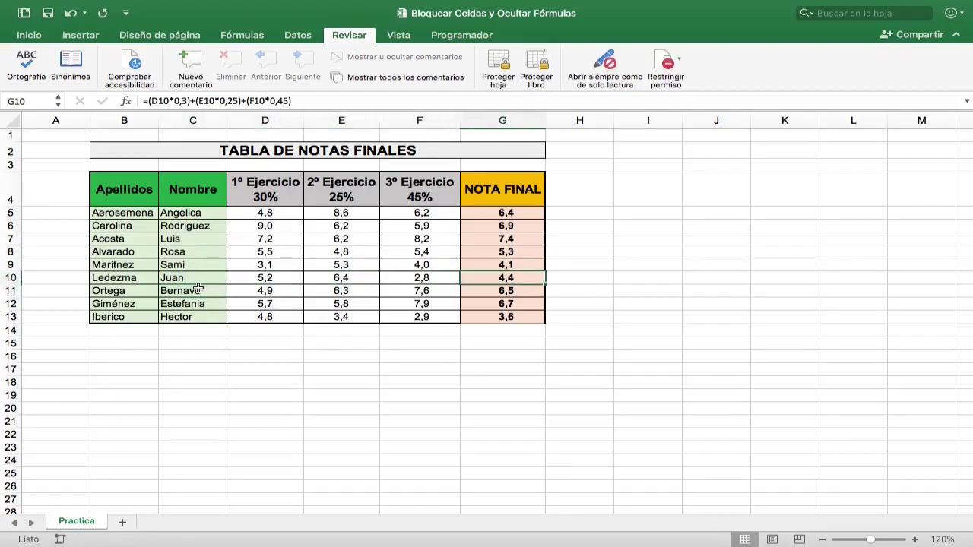